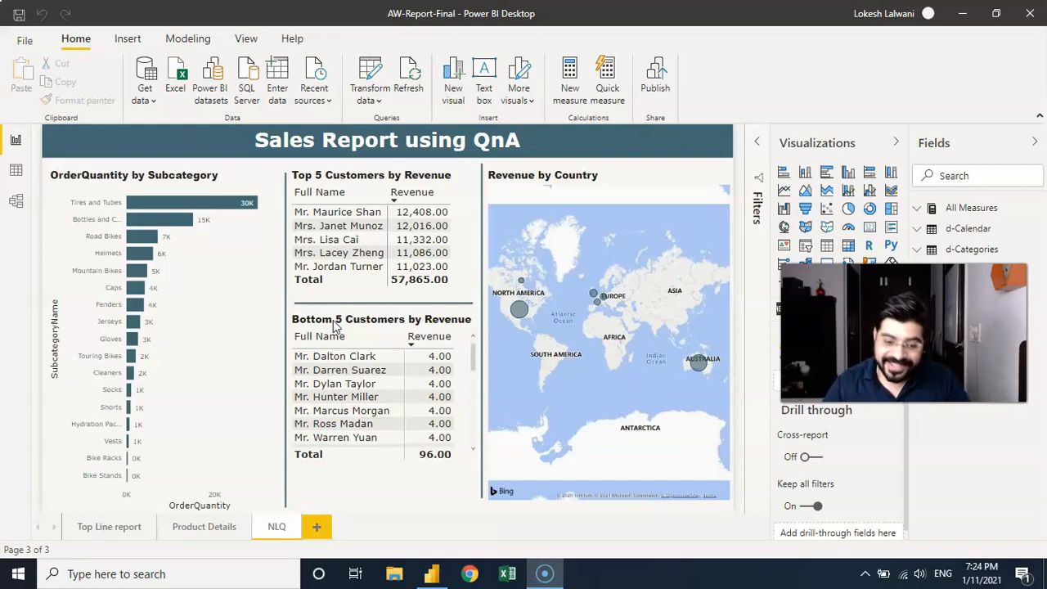
# Step: On the Top Line report page, clear the Europe selection in the continent slicer
pyautogui.click(125, 528)
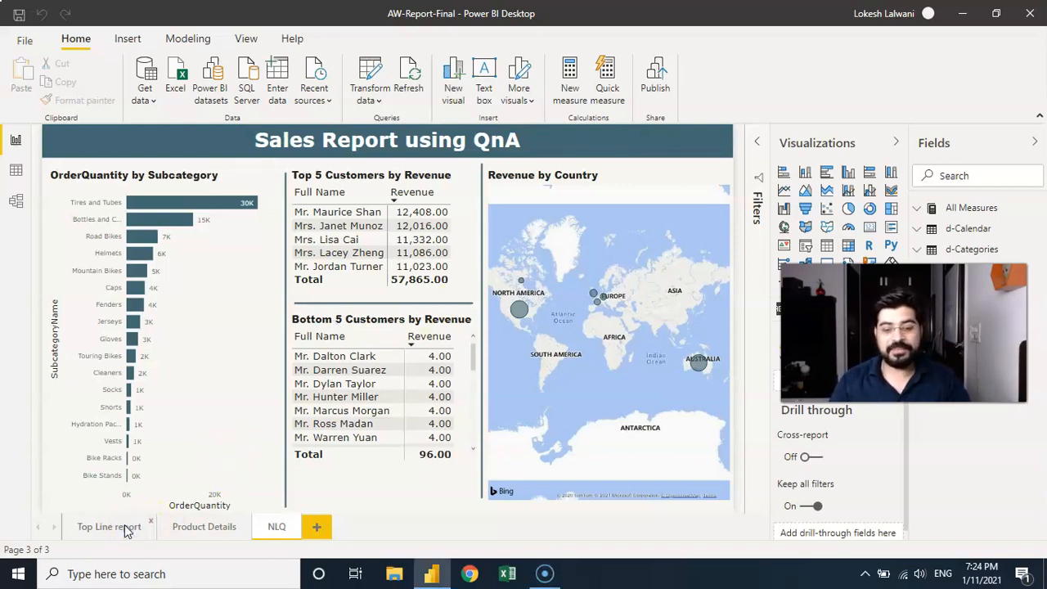
pyautogui.click(108, 527)
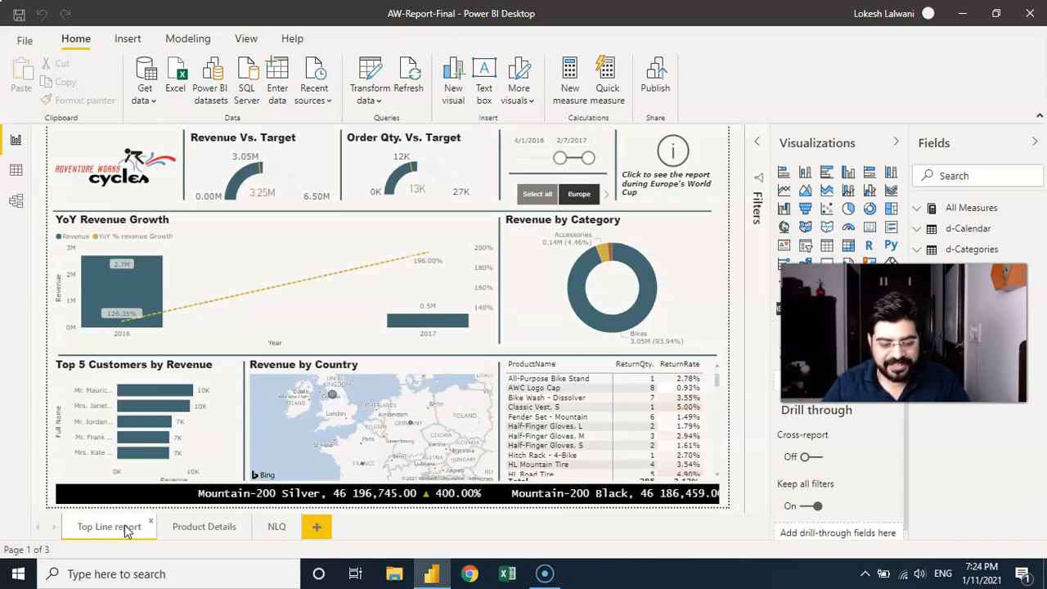
pyautogui.click(128, 530)
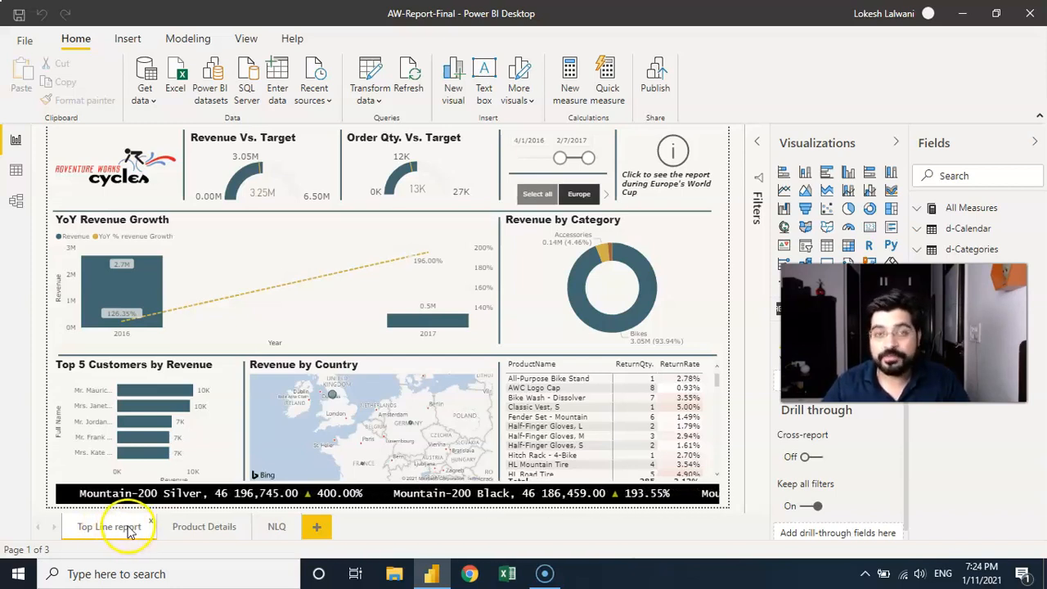
pyautogui.click(574, 193)
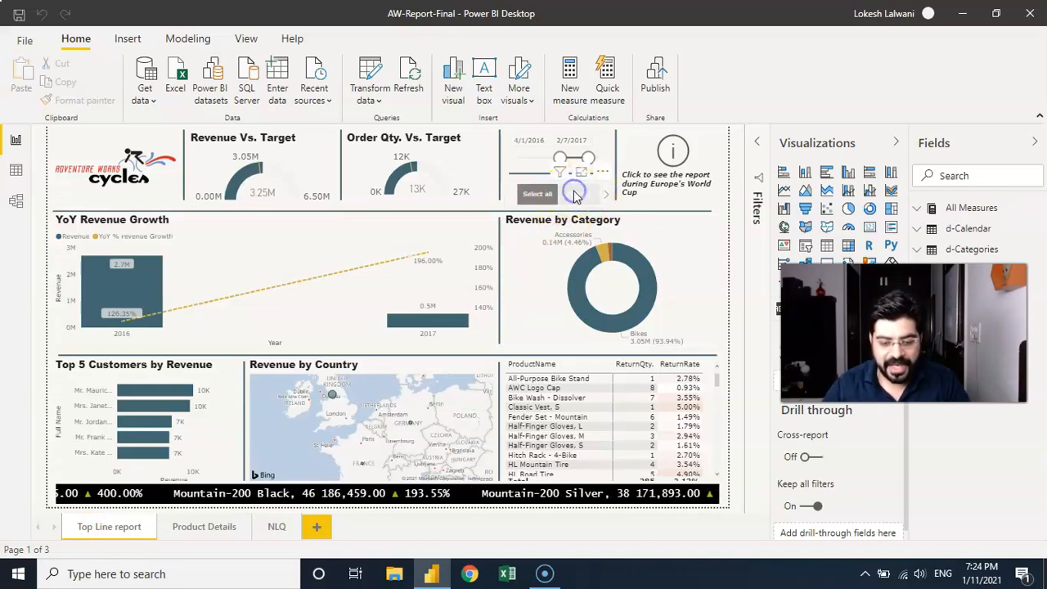
# Step: On the NLQ page, shift the Bottom 5 Customers by Revenue table and the divider line above it down
pyautogui.click(278, 527)
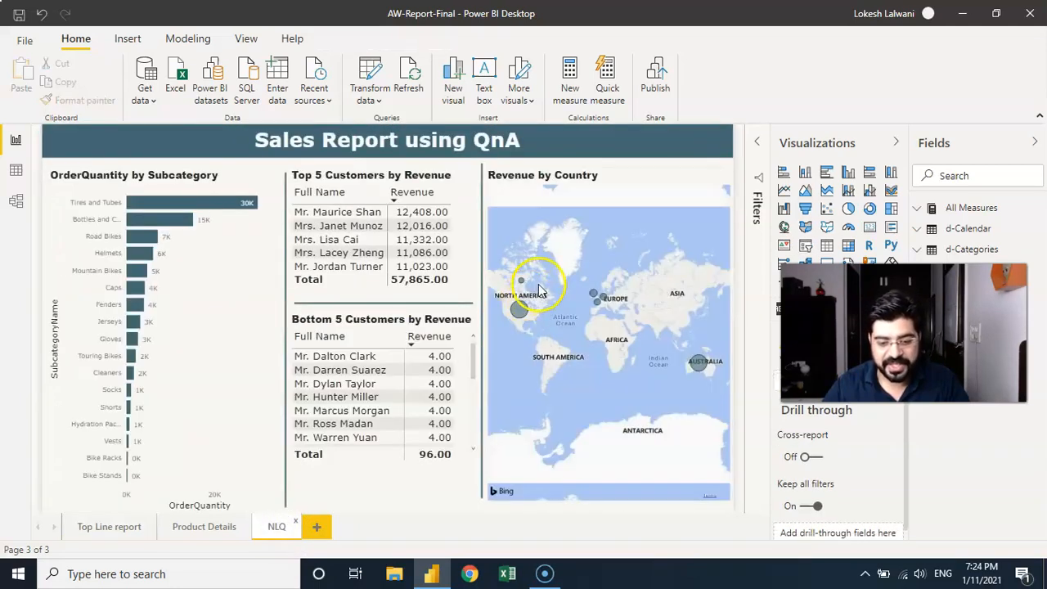
pyautogui.click(461, 337)
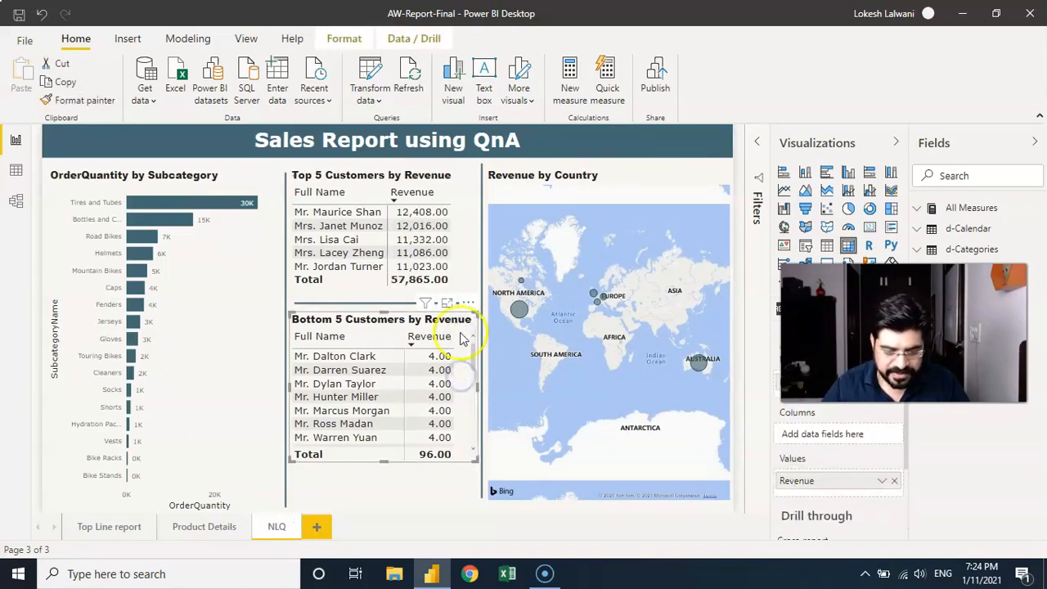
pyautogui.moveTo(460, 320); pyautogui.dragTo(462, 375)
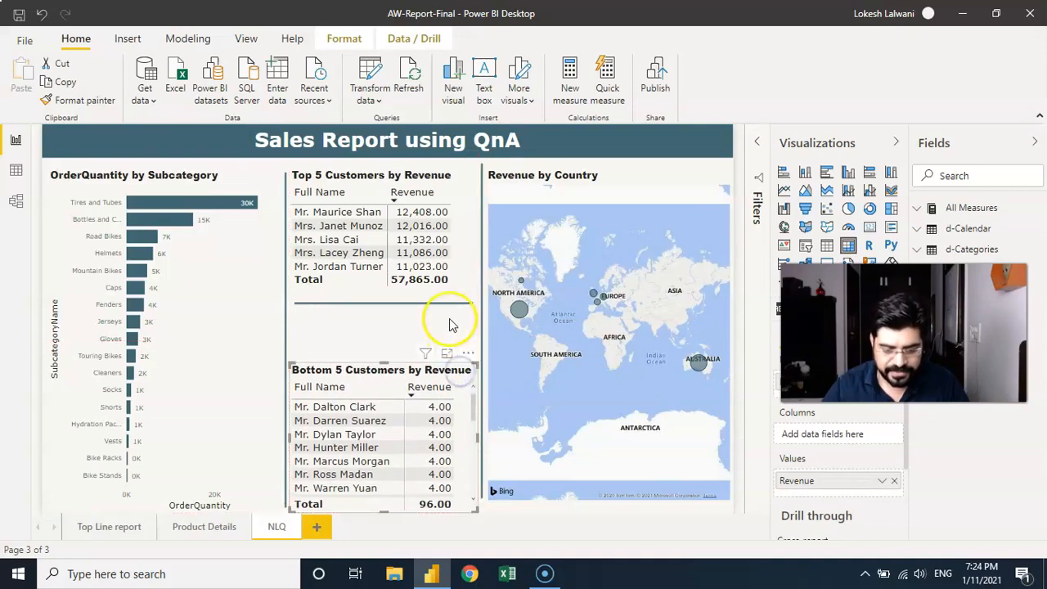
pyautogui.click(450, 303)
pyautogui.moveTo(443, 302); pyautogui.dragTo(442, 356)
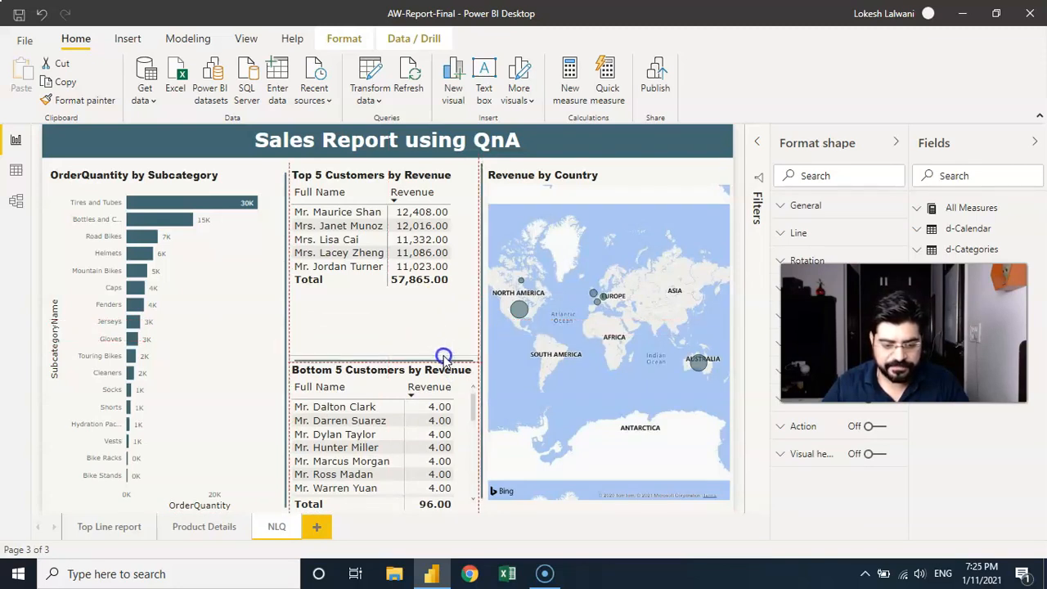
# Step: Shift the Top 5 Customers by Revenue table down to free space above it, and place a copy of the divider line over its title
pyautogui.click(459, 187)
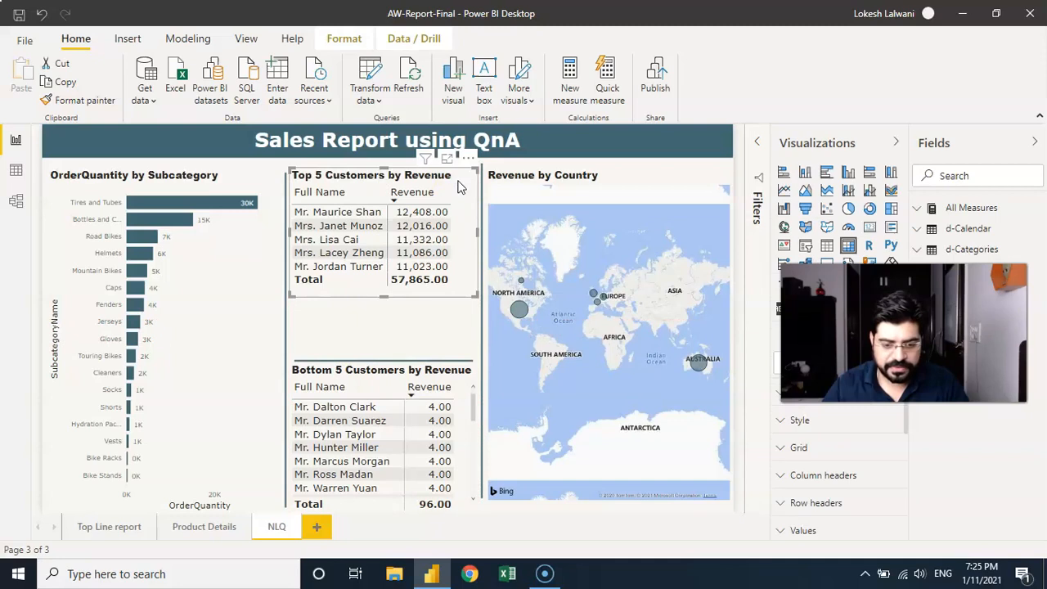
pyautogui.moveTo(459, 185); pyautogui.dragTo(458, 237)
pyautogui.click(380, 362)
pyautogui.click(374, 360)
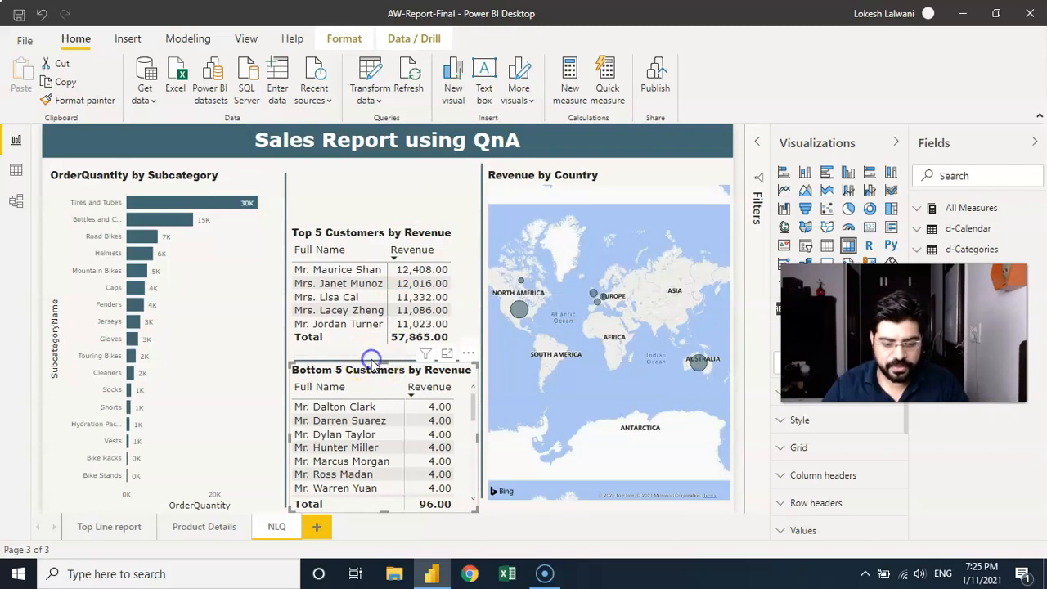
pyautogui.moveTo(373, 363); pyautogui.dragTo(403, 219)
pyautogui.click(390, 198)
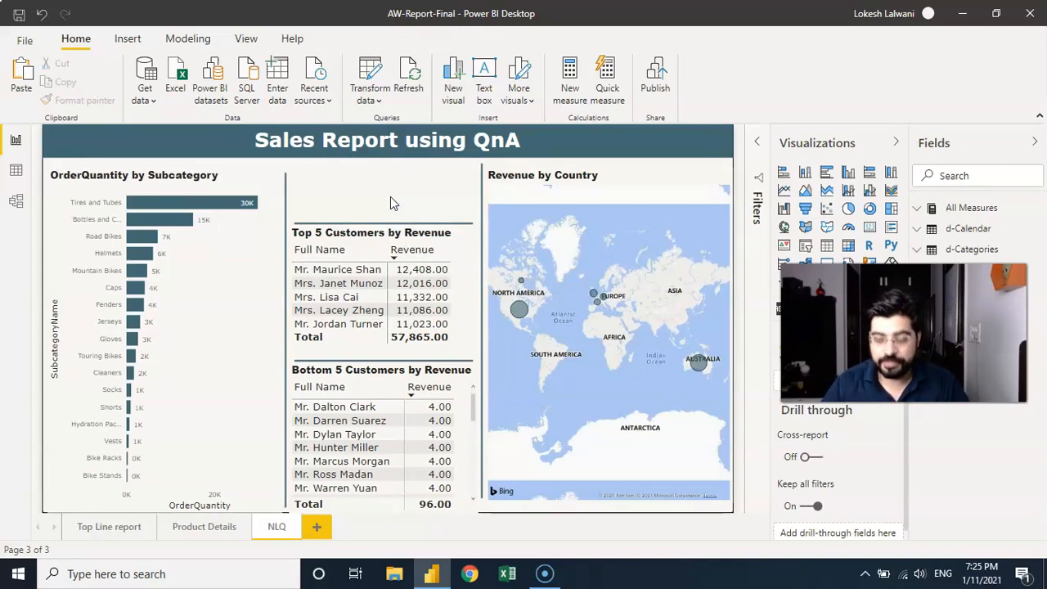
pyautogui.click(390, 199)
# Step: Sync the Top Line report page's continent slicer with the NLQ page and make it visible on both pages
pyautogui.click(134, 532)
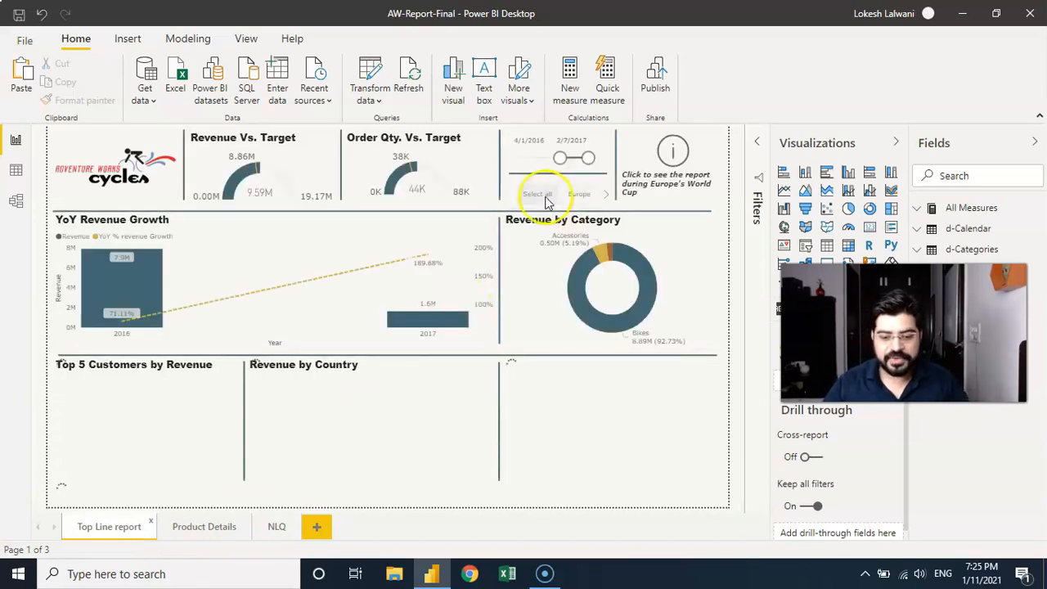
pyautogui.click(513, 188)
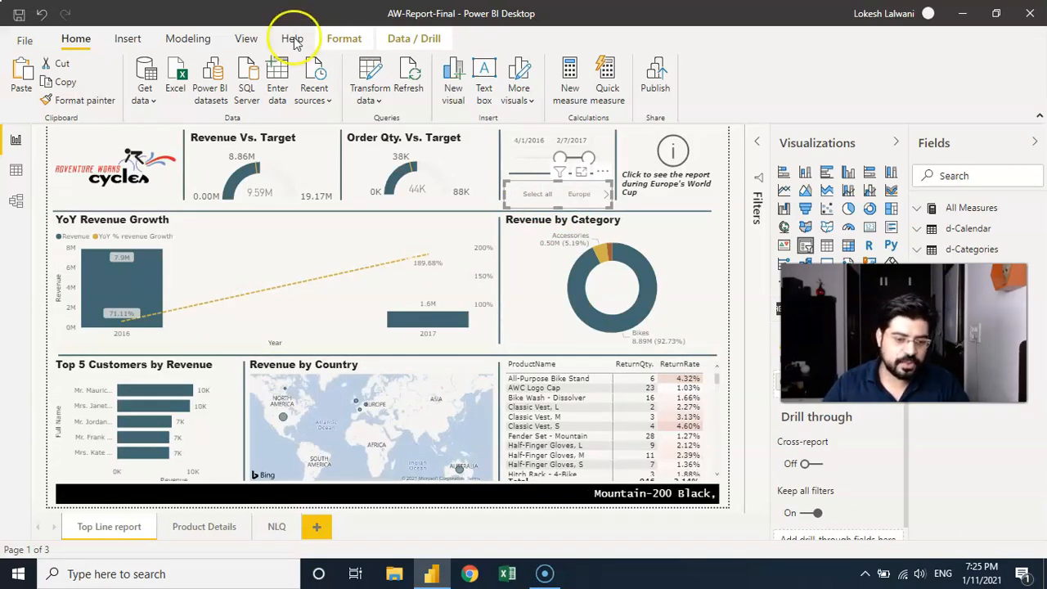
pyautogui.click(248, 38)
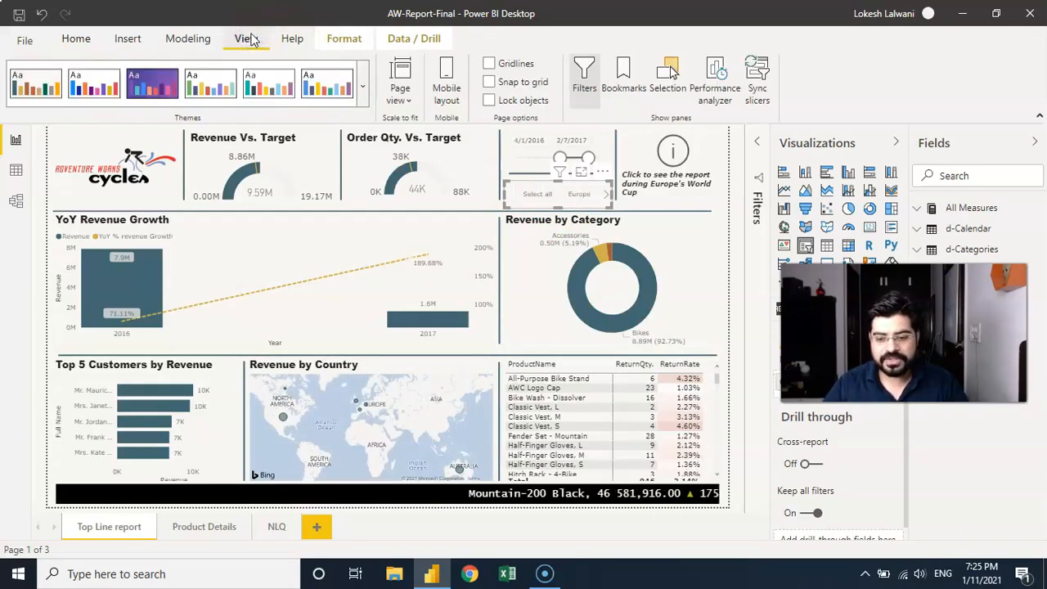
pyautogui.click(757, 76)
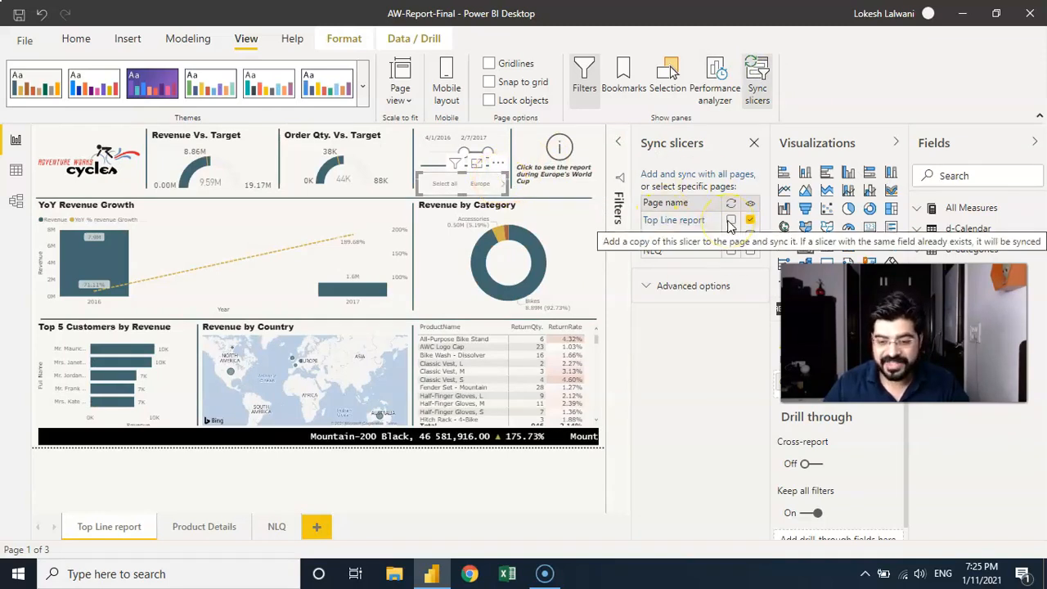
pyautogui.click(897, 142)
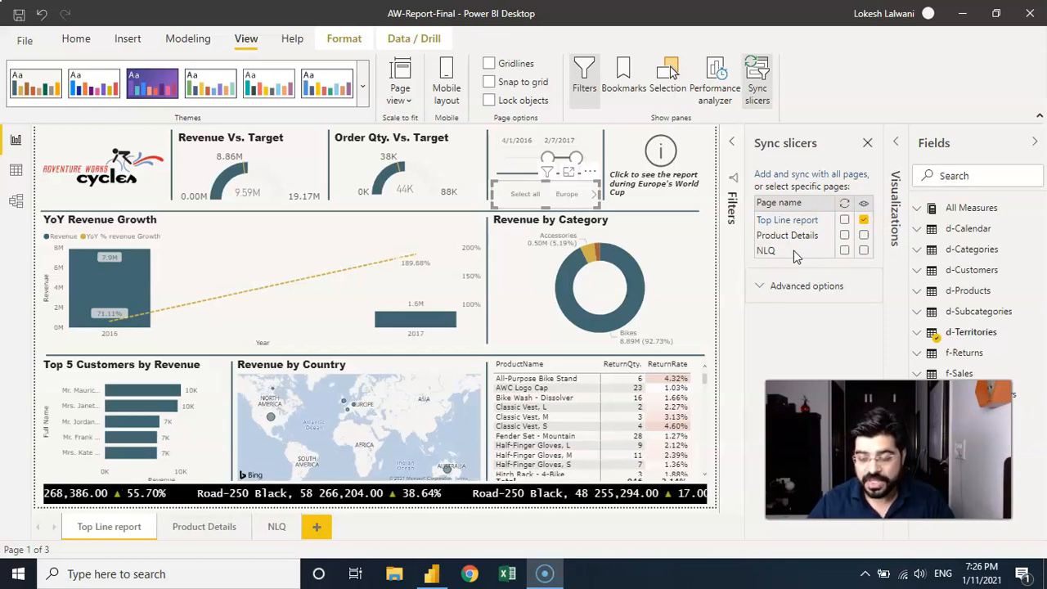
pyautogui.click(864, 251)
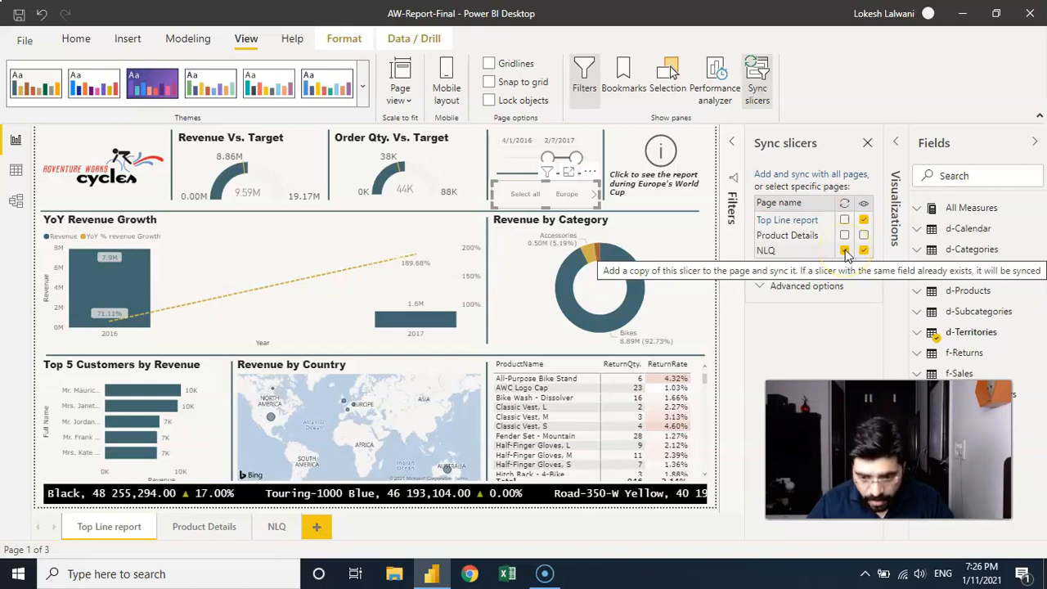
pyautogui.click(846, 233)
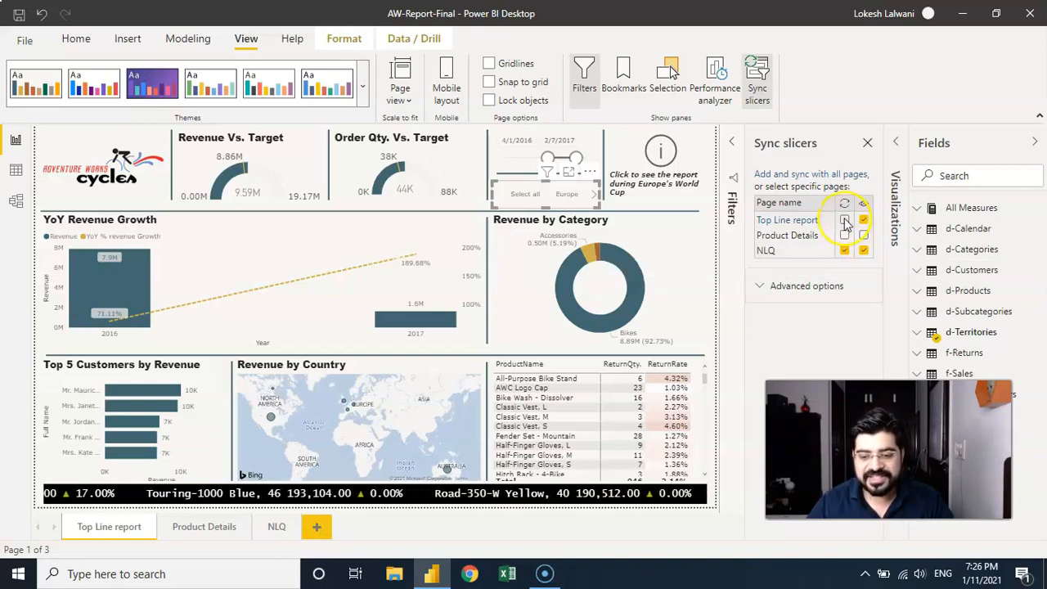
pyautogui.click(845, 220)
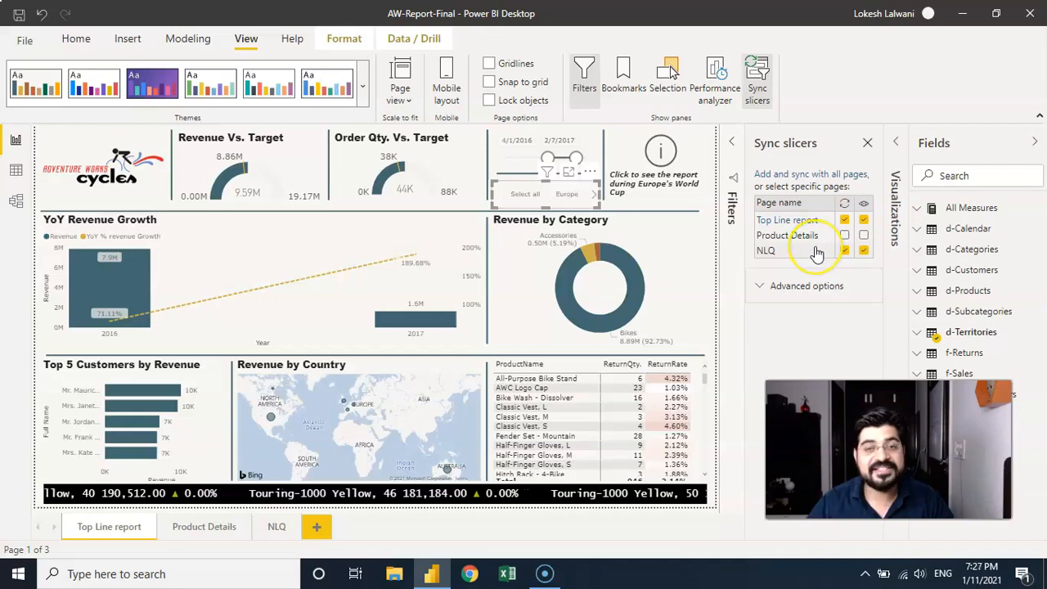
# Step: On the NLQ page, move the continent slicer into the gap above the Top 5 Customers table and enlarge it to fill the space
pyautogui.click(276, 527)
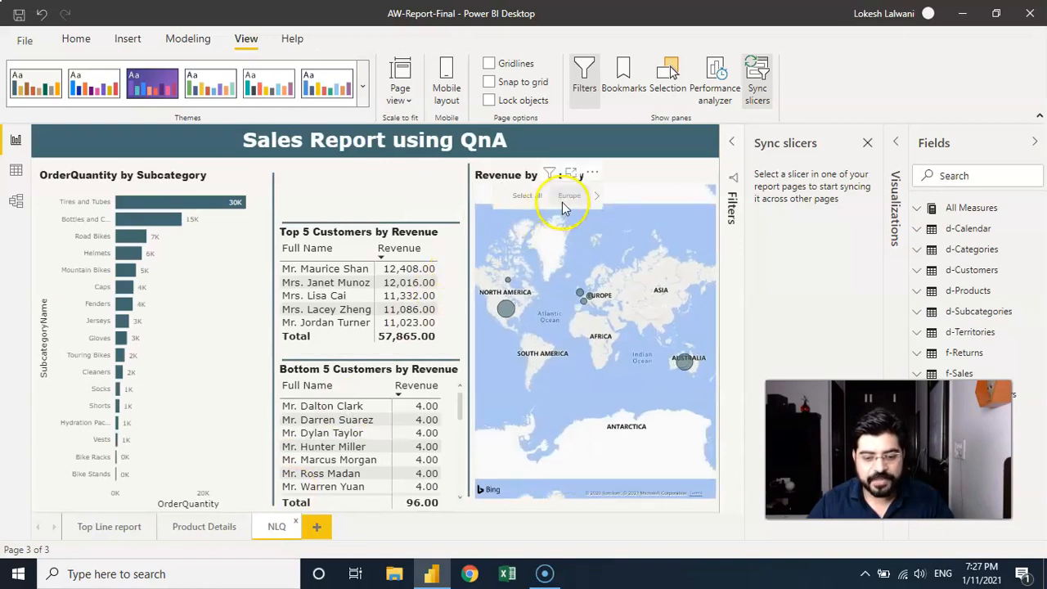
pyautogui.click(502, 197)
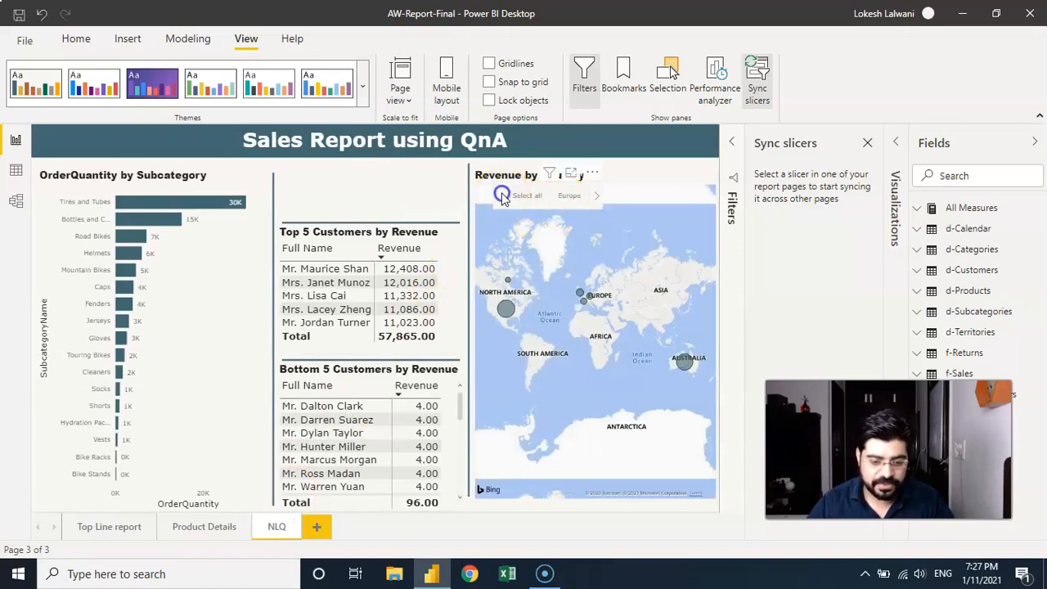
pyautogui.moveTo(502, 197); pyautogui.dragTo(288, 181)
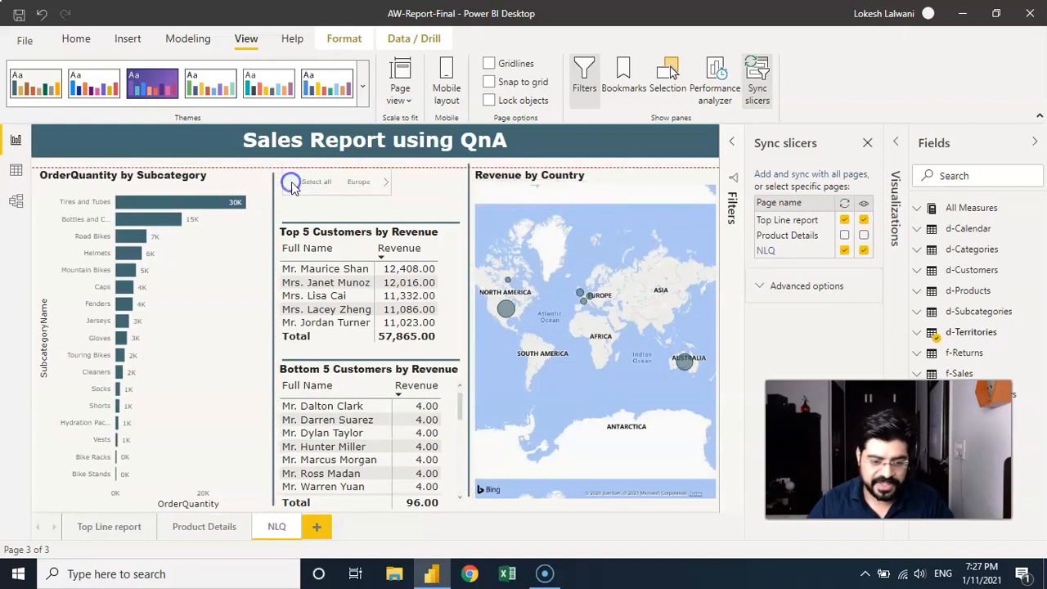
pyautogui.moveTo(391, 194); pyautogui.dragTo(456, 214)
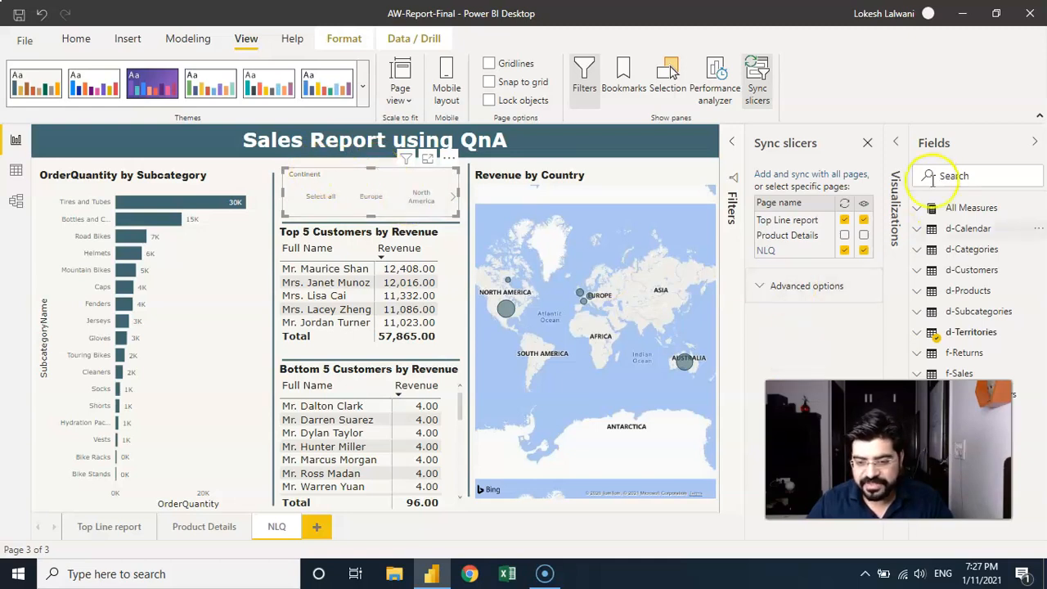
# Step: Turn off the slicer header of the continent slicer on the NLQ page
pyautogui.click(903, 156)
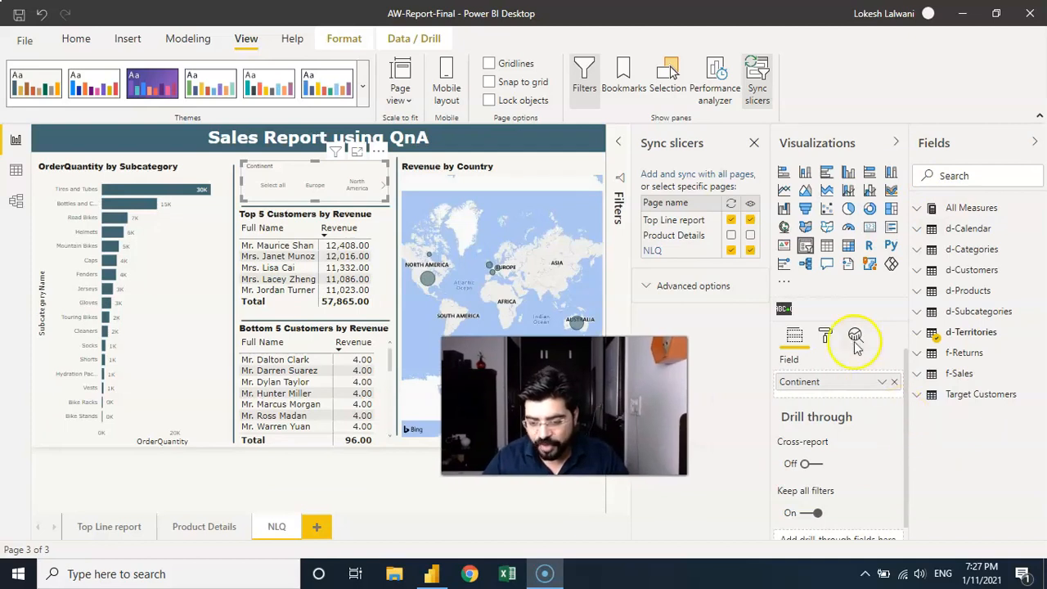
pyautogui.click(826, 337)
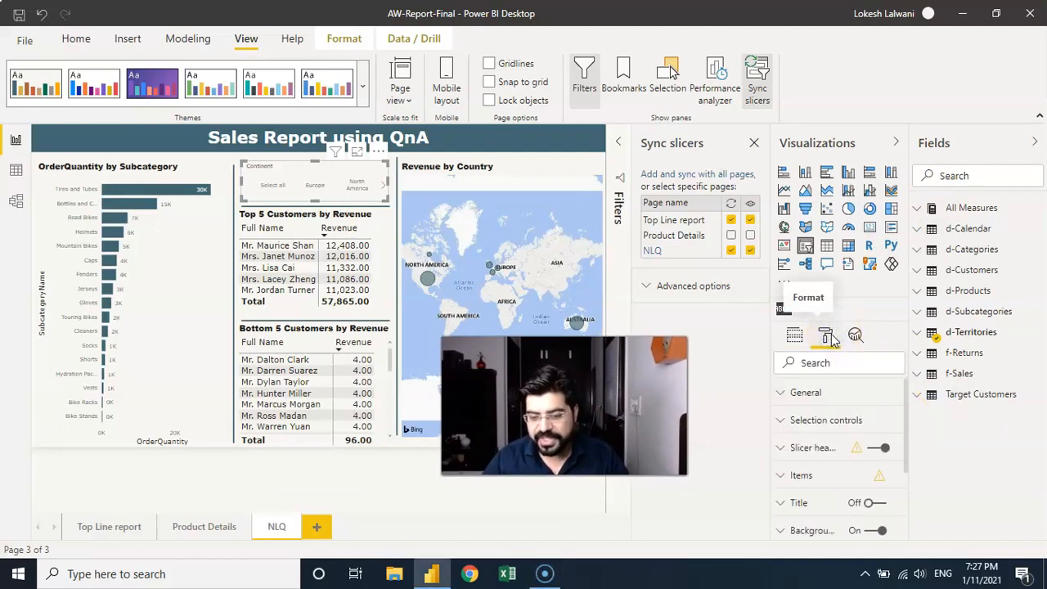
pyautogui.click(874, 448)
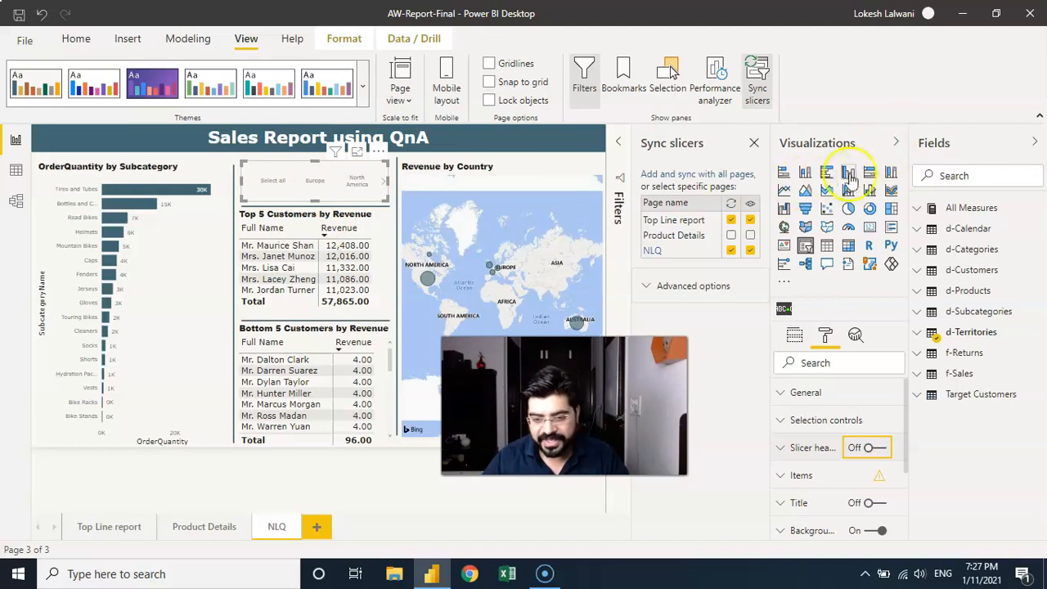
pyautogui.click(897, 143)
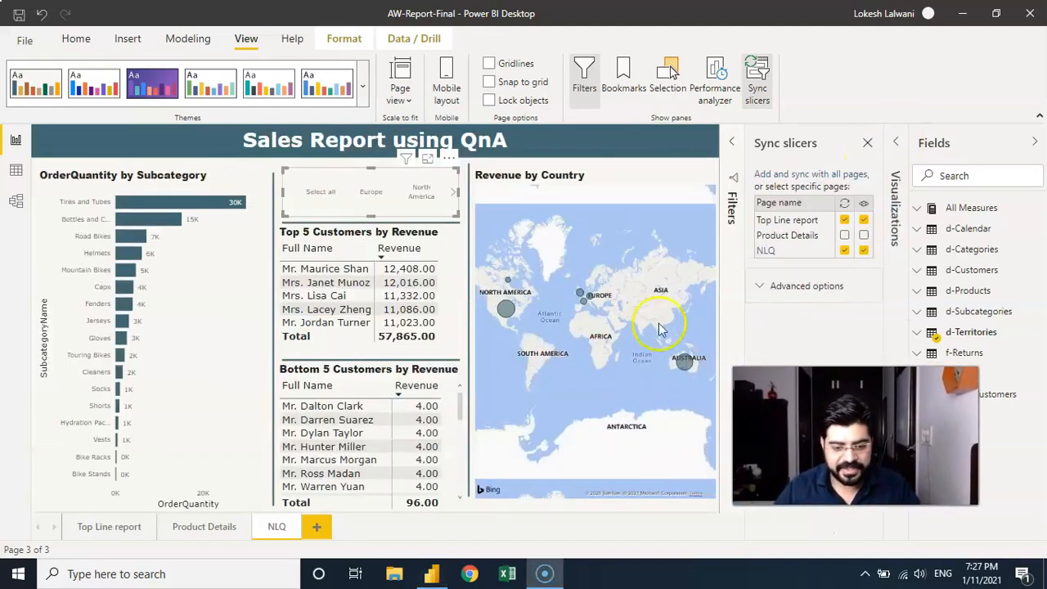
# Step: Filter the NLQ page to Europe with the continent slicer and check the synced selection on the Top Line report page
pyautogui.click(375, 201)
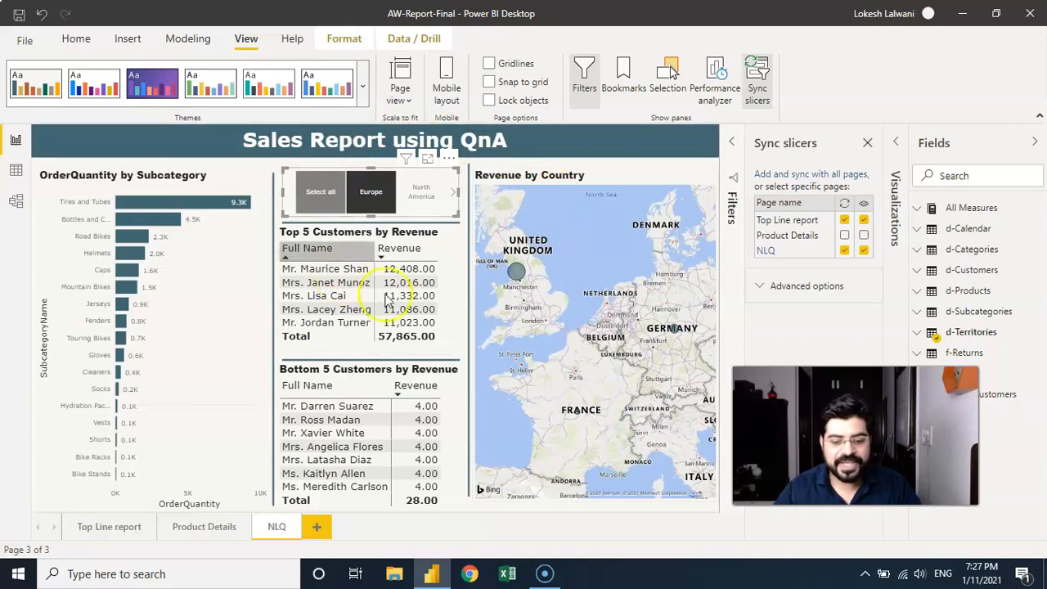
pyautogui.click(378, 201)
pyautogui.click(101, 532)
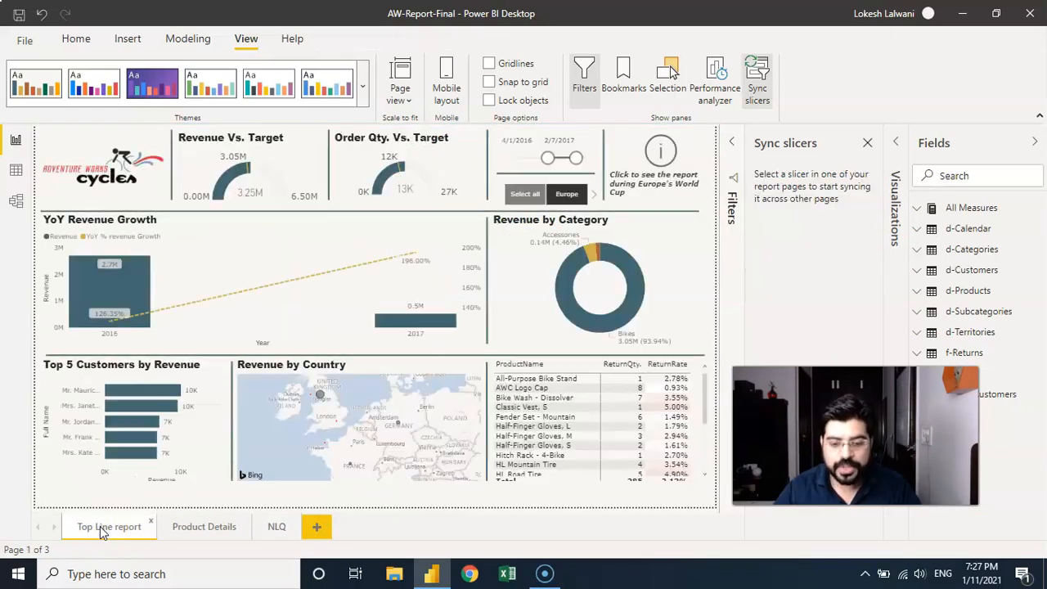
# Step: Select North America in the Top Line report page's continent slicer and check the synced selection on the NLQ page
pyautogui.click(594, 196)
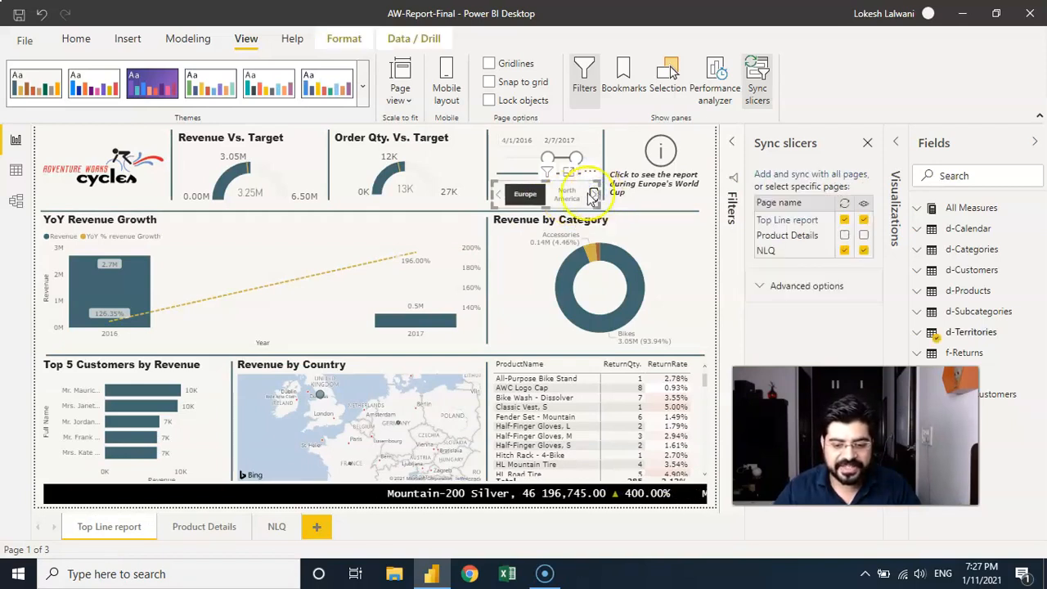
pyautogui.click(569, 198)
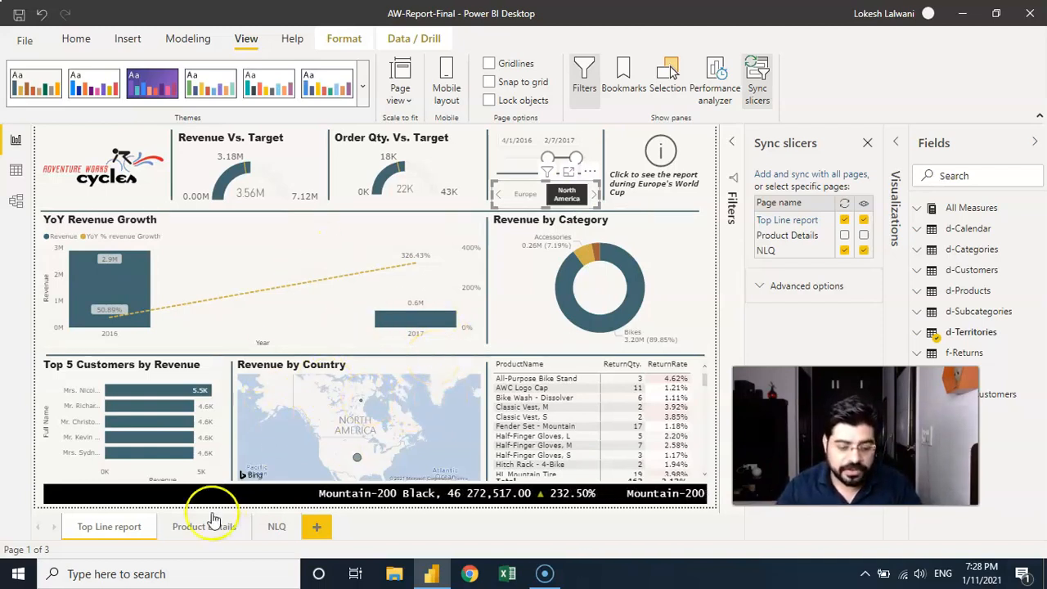
pyautogui.click(263, 529)
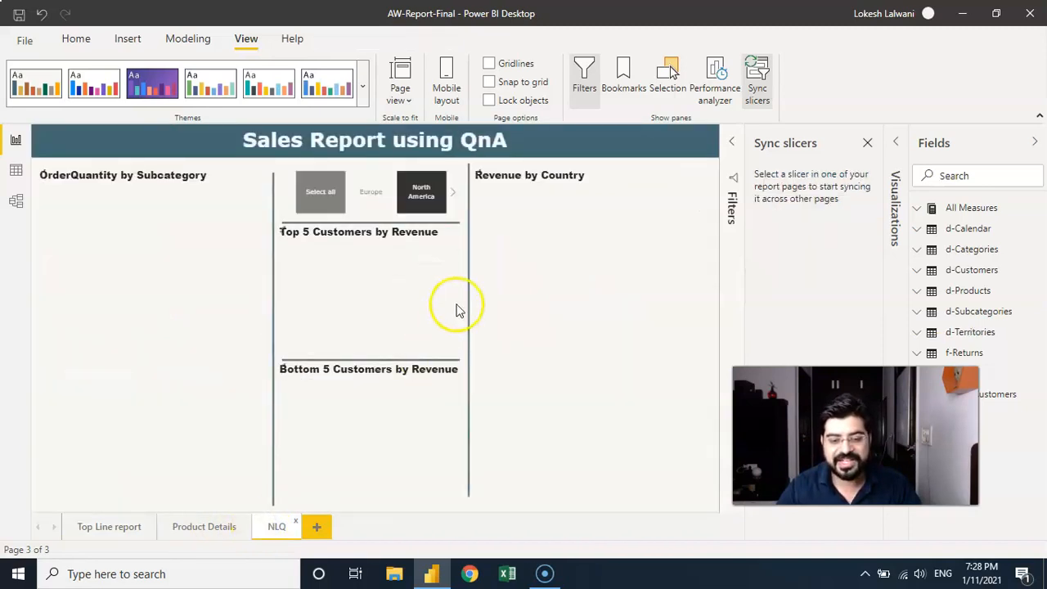